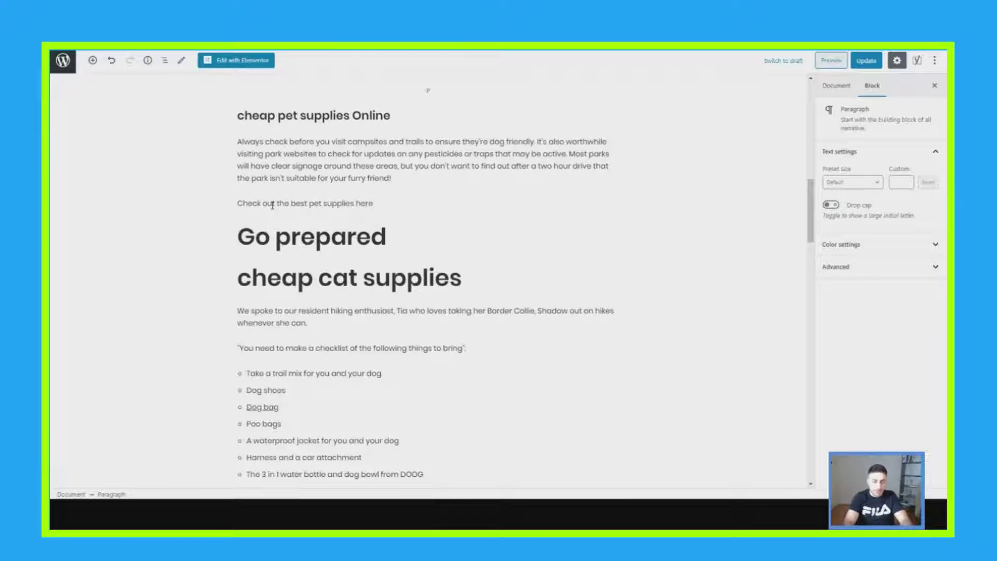
- Select 'here' in the 'Check out the best pet supplies here' paragraph and open its link settings
{"action": "left_click", "coordinate": [379, 212]}
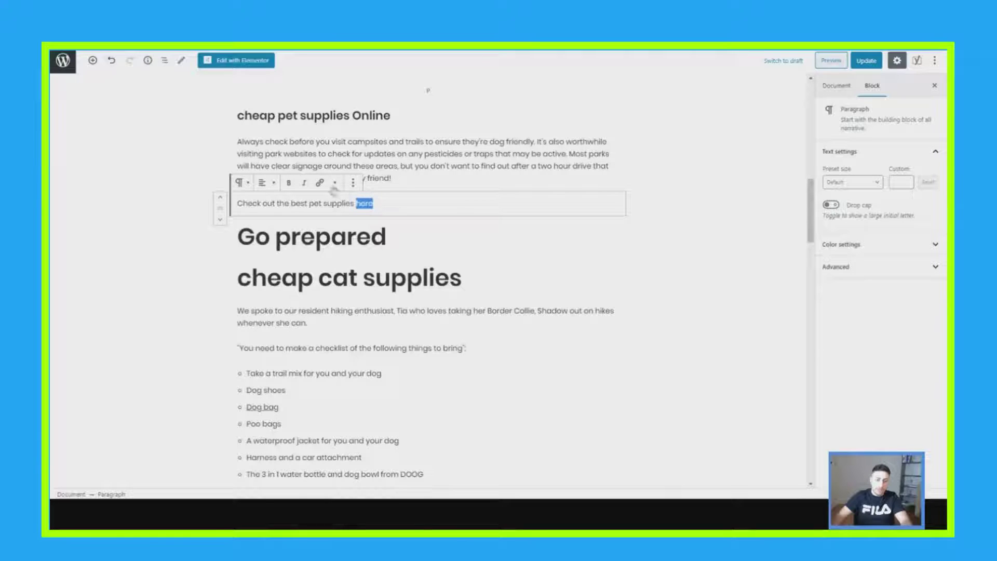
{"action": "left_click", "coordinate": [321, 183]}
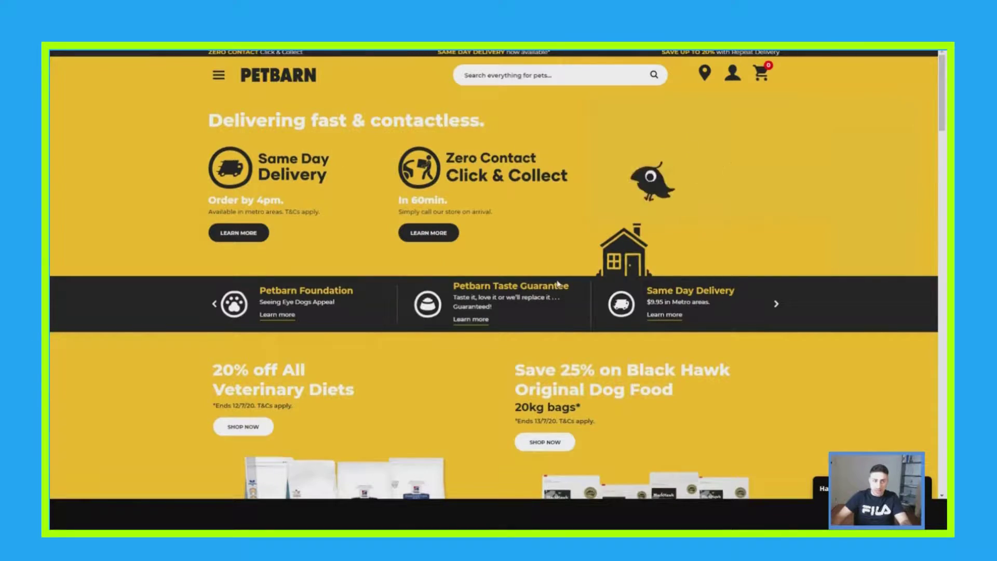
- Scroll through the Petbarn homepage to look over its offers
{"action": "scroll", "coordinate": [557, 283], "scroll_direction": "down", "scroll_amount": 12}
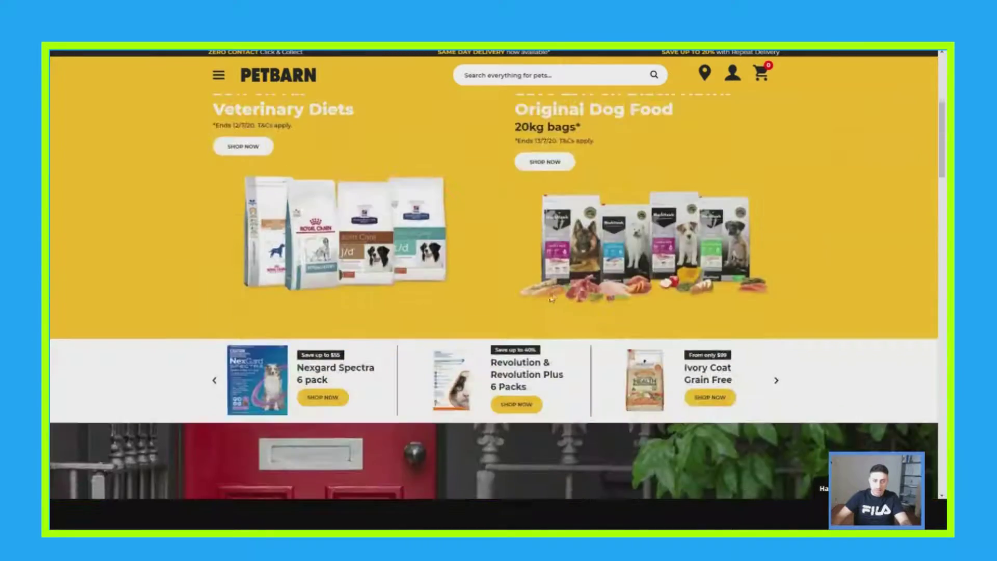
{"action": "scroll", "coordinate": [543, 306], "scroll_direction": "up", "scroll_amount": 8}
{"action": "scroll", "coordinate": [527, 320], "scroll_direction": "up", "scroll_amount": 4}
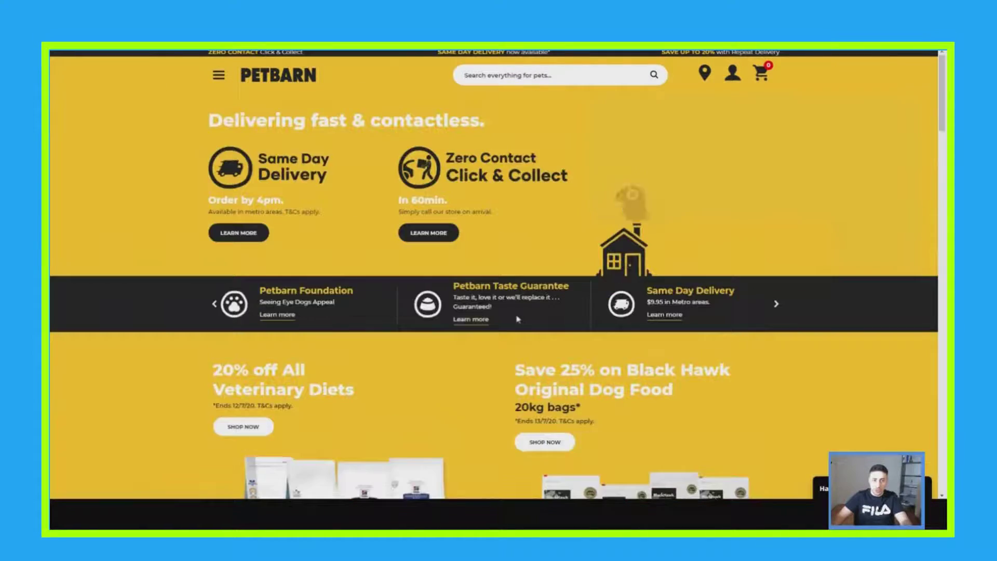
{"action": "scroll", "coordinate": [522, 322], "scroll_direction": "down", "scroll_amount": 4}
{"action": "scroll", "coordinate": [523, 322], "scroll_direction": "up", "scroll_amount": 4}
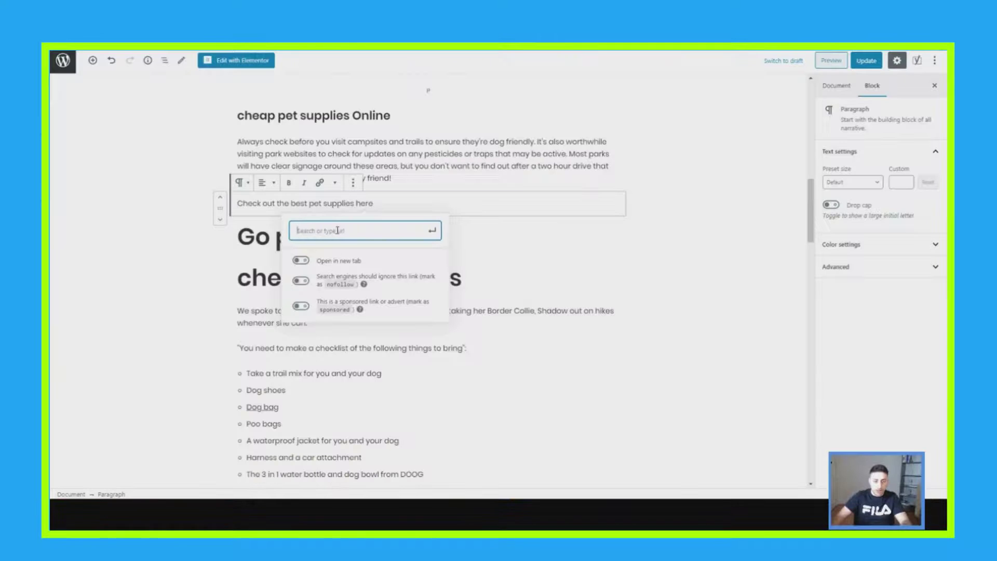
{"action": "type", "text": "https://www.petbarn.com.au/"}
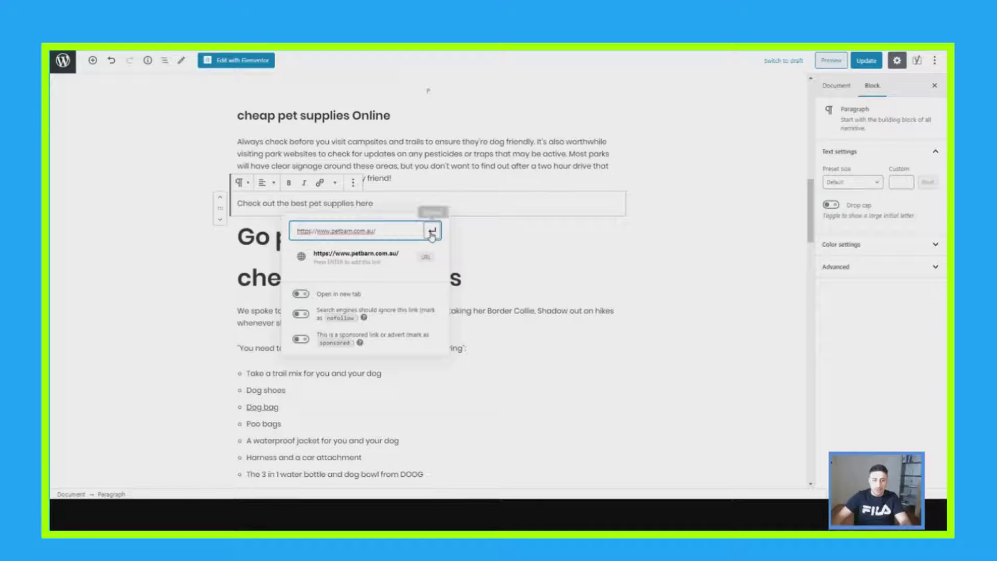
{"action": "left_click", "coordinate": [301, 295]}
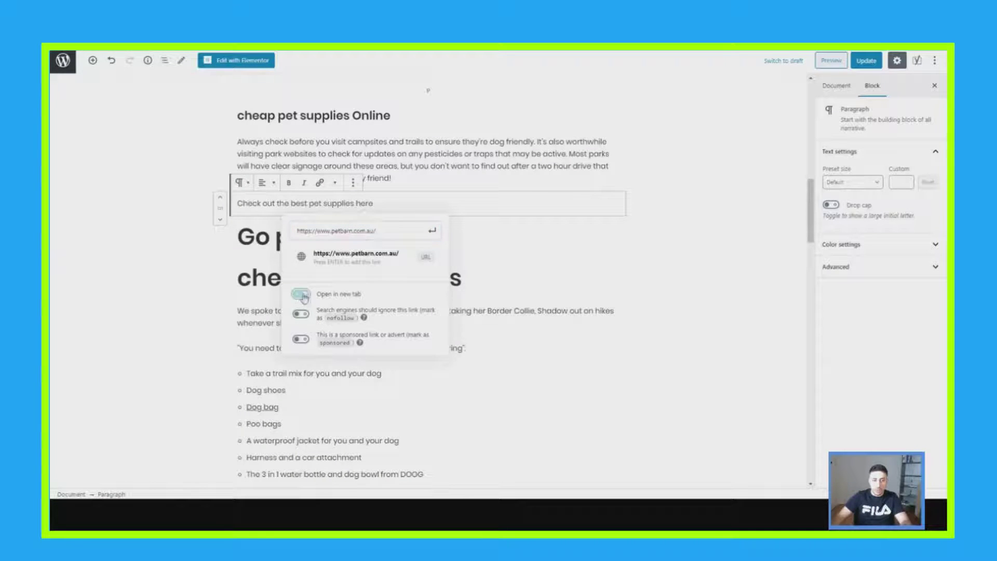
{"action": "left_click", "coordinate": [432, 230]}
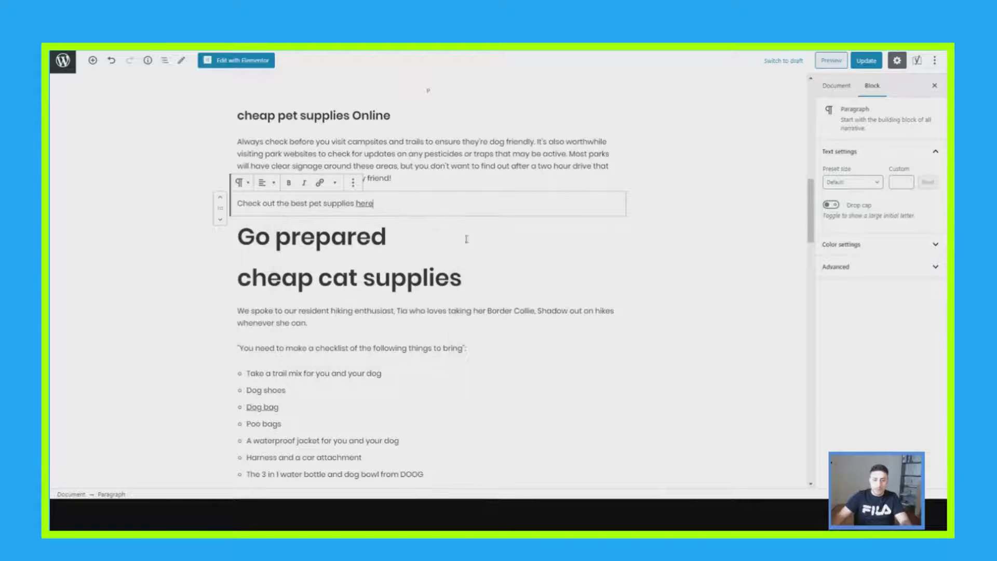
{"action": "left_click", "coordinate": [653, 268]}
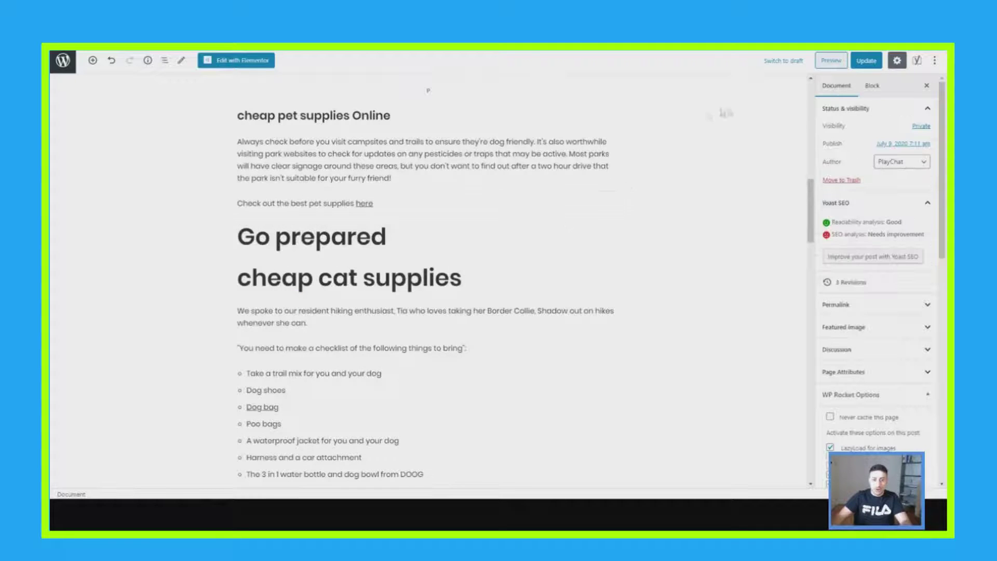
{"action": "left_click", "coordinate": [865, 62]}
- Preview the post live and follow the pet supplies 'here' link to Petbarn
{"action": "left_click", "coordinate": [822, 61]}
{"action": "scroll", "coordinate": [598, 259], "scroll_direction": "down", "scroll_amount": 5}
{"action": "scroll", "coordinate": [369, 285], "scroll_direction": "down", "scroll_amount": 5}
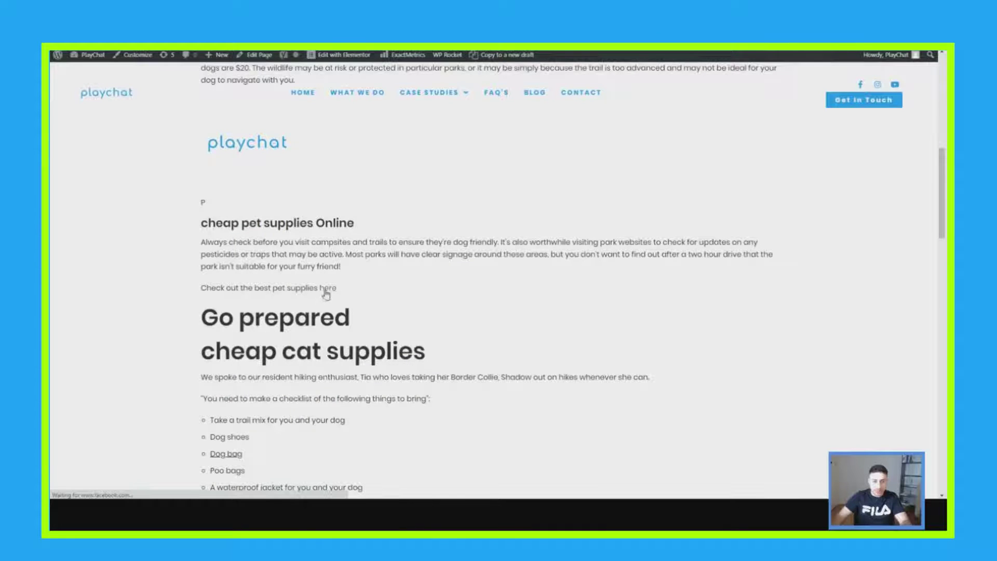
{"action": "left_click", "coordinate": [327, 291]}
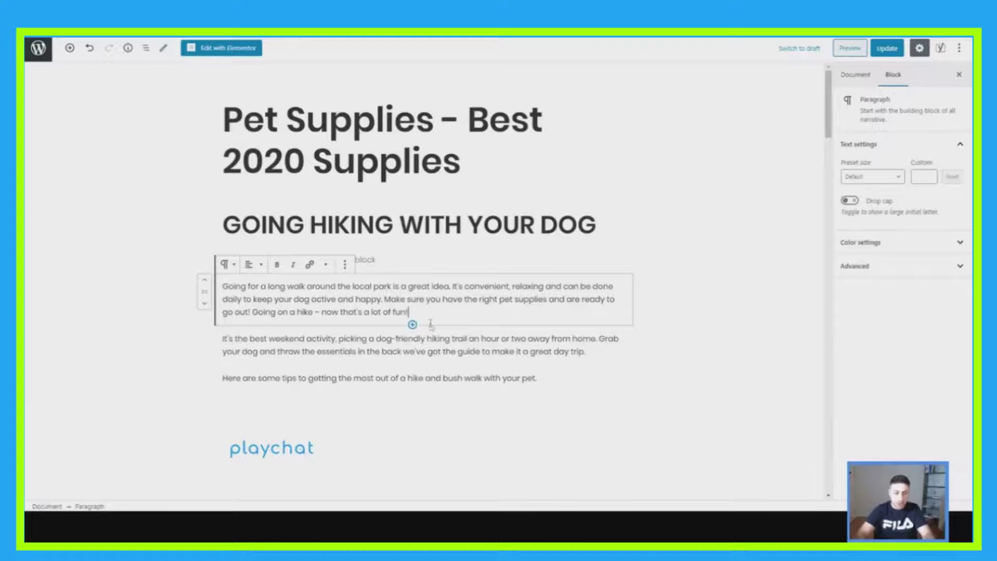
- Add a paragraph below the opening hiking paragraph reading 'Check out the best pet supplies from 2019 here'
{"action": "left_click", "coordinate": [468, 325]}
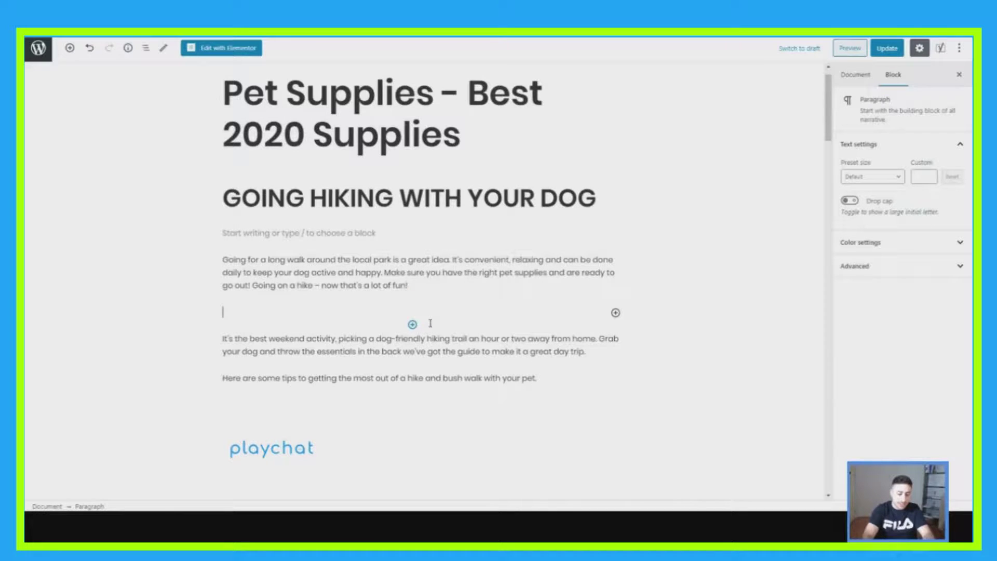
{"action": "type", "text": "Check out the best pet supplies from 2019 here"}
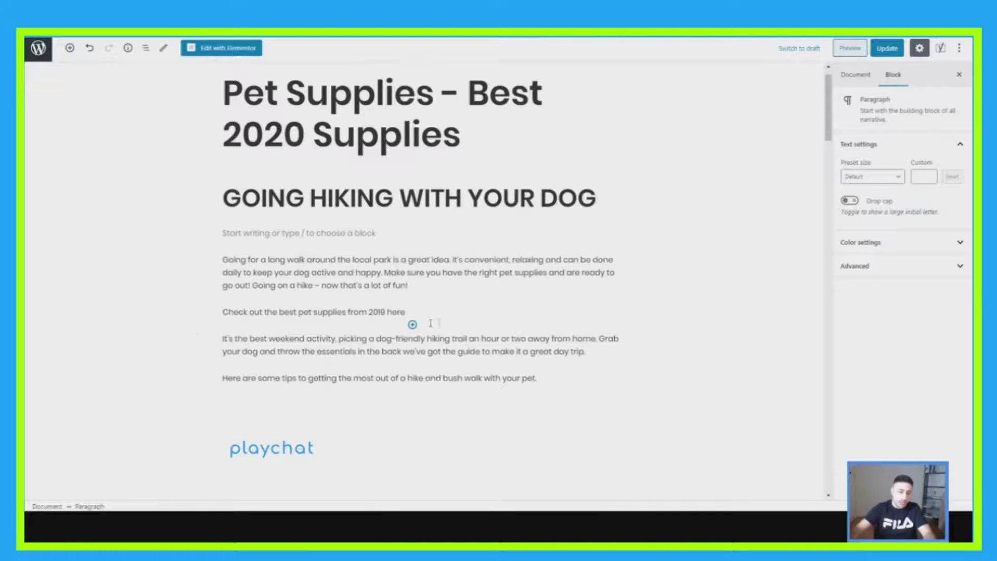
- Link 'here' in the 2019 pet supplies sentence to the Customer Engagement page
{"action": "left_click", "coordinate": [430, 320]}
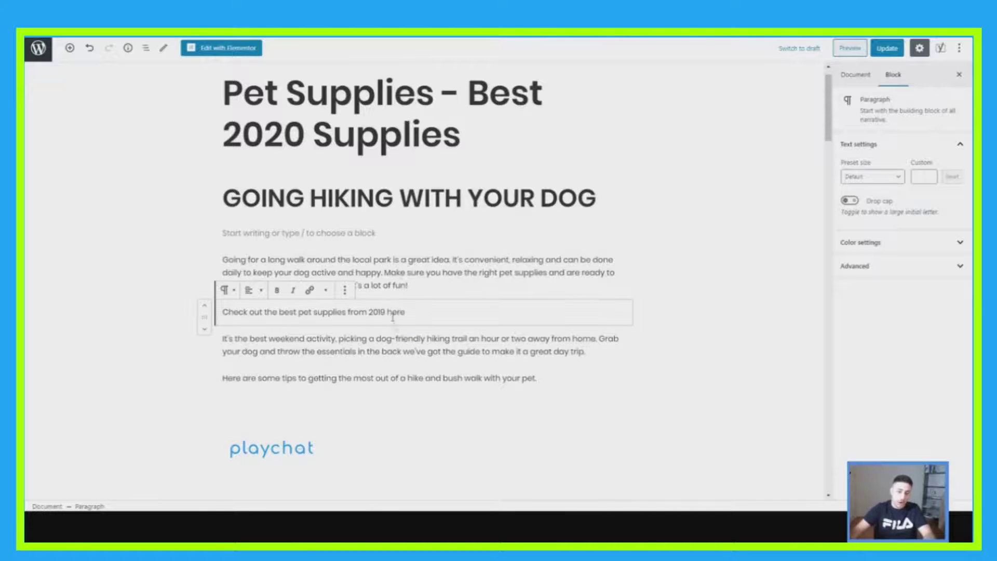
{"action": "double_click", "coordinate": [395, 311]}
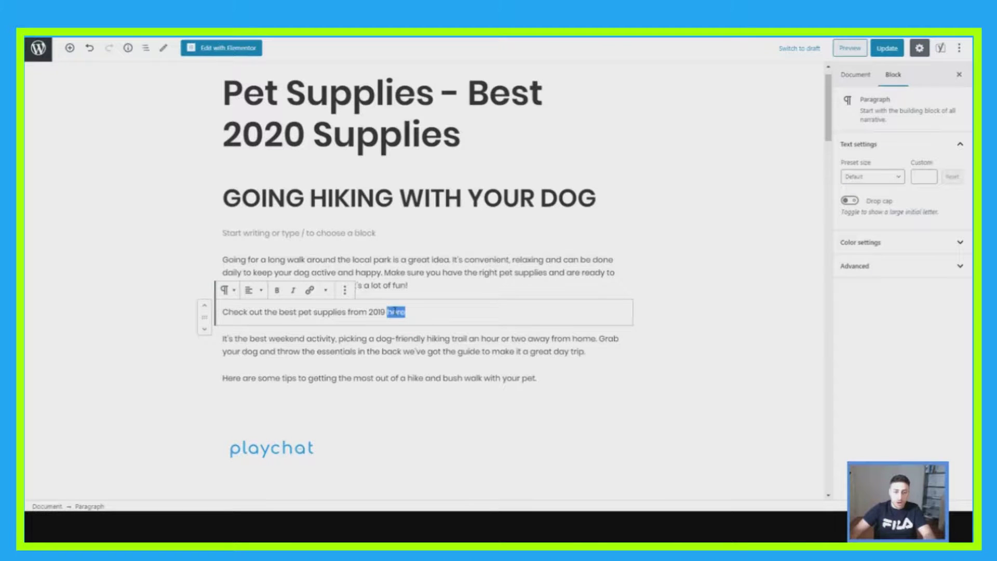
{"action": "left_click", "coordinate": [310, 290]}
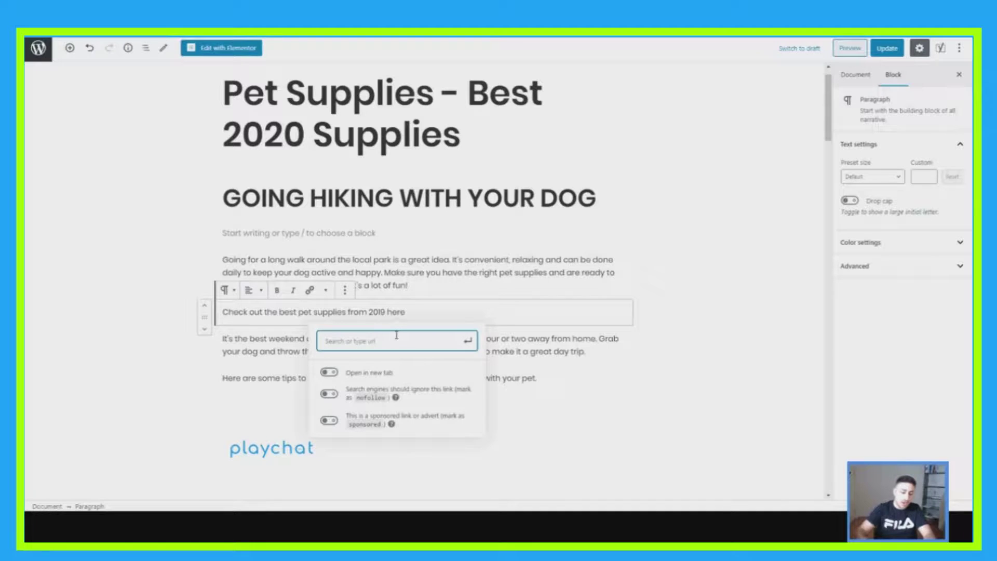
{"action": "type", "text": "pet supplies"}
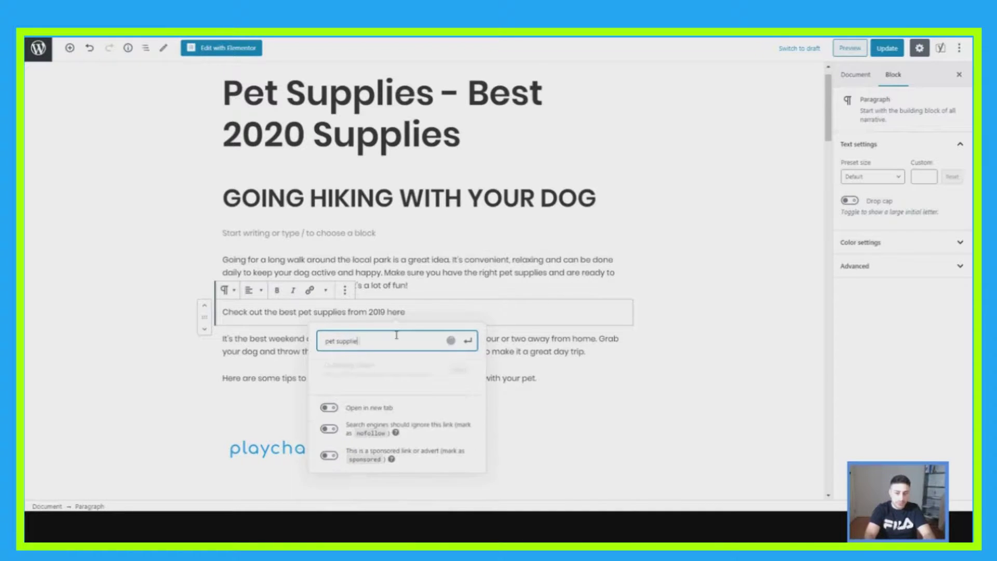
{"action": "key", "text": "BackSpace"}
{"action": "key", "text": "BackSpace"}
{"action": "key", "text": "BackSpace"}
{"action": "key", "text": "BackSpace"}
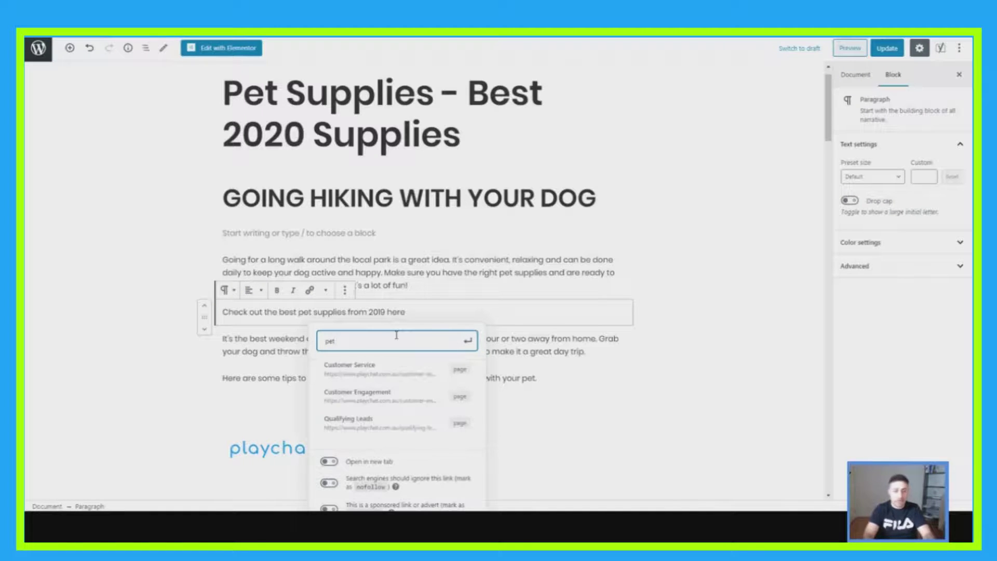
{"action": "left_click", "coordinate": [375, 399]}
{"action": "left_click", "coordinate": [410, 312]}
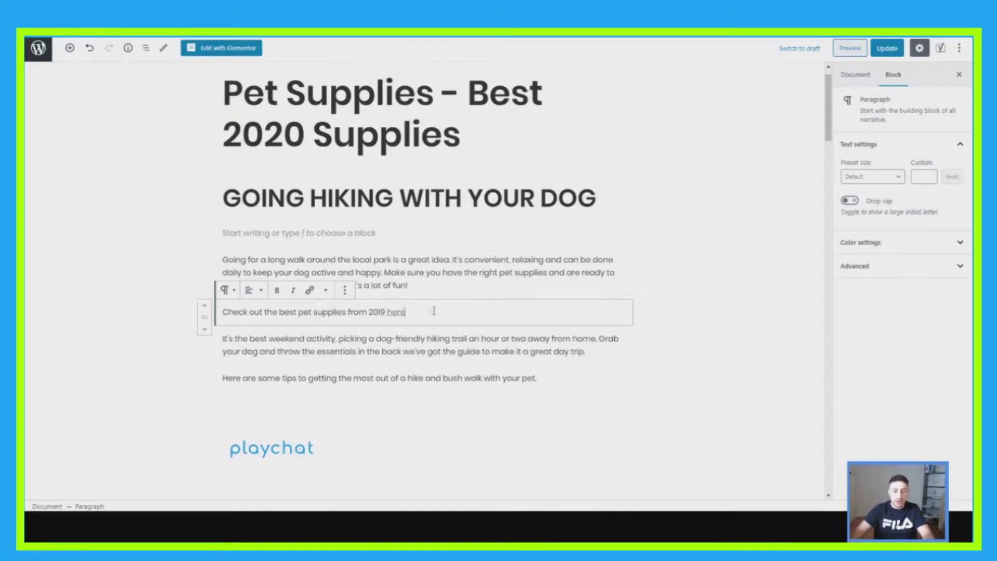
- Update the post, open its live preview, and search the page for 'here'
{"action": "left_click", "coordinate": [893, 50]}
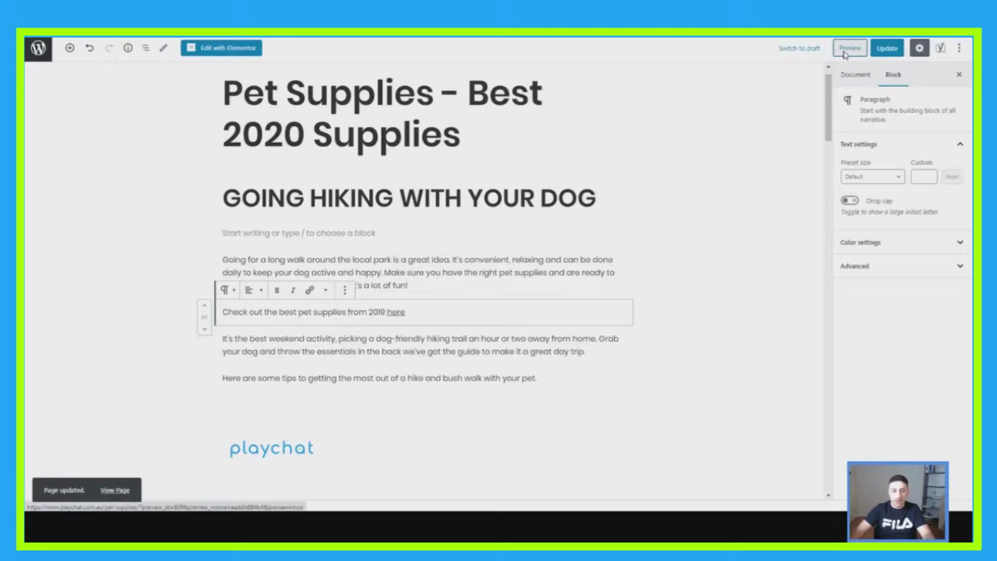
{"action": "left_click", "coordinate": [841, 48]}
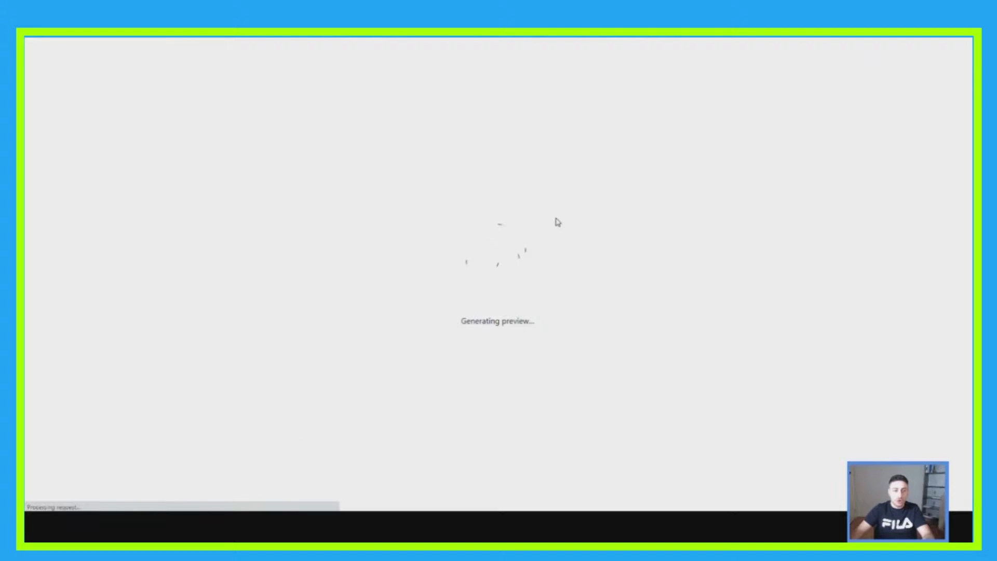
{"action": "scroll", "coordinate": [555, 222], "scroll_direction": "down", "scroll_amount": 6}
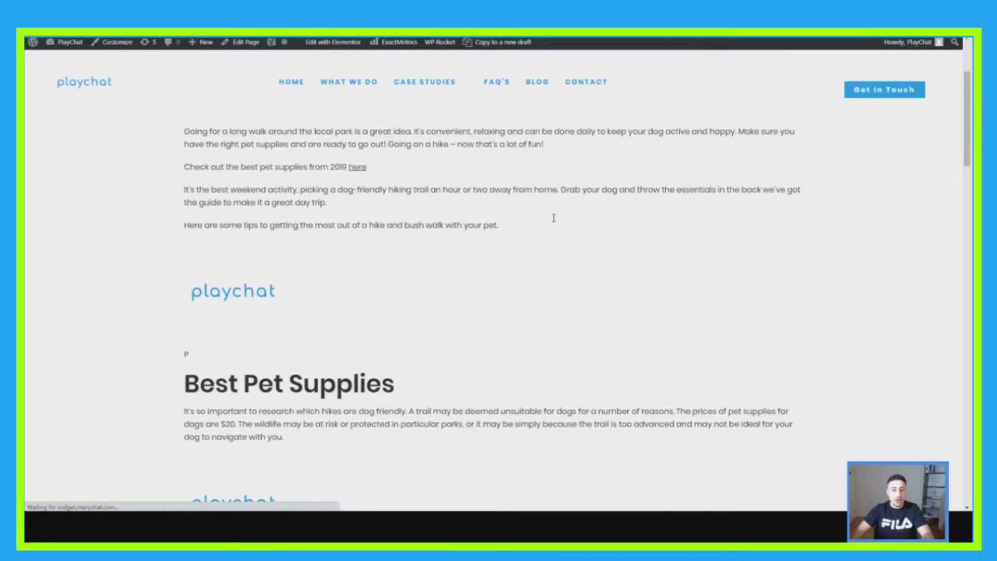
{"action": "scroll", "coordinate": [555, 222], "scroll_direction": "down", "scroll_amount": 5}
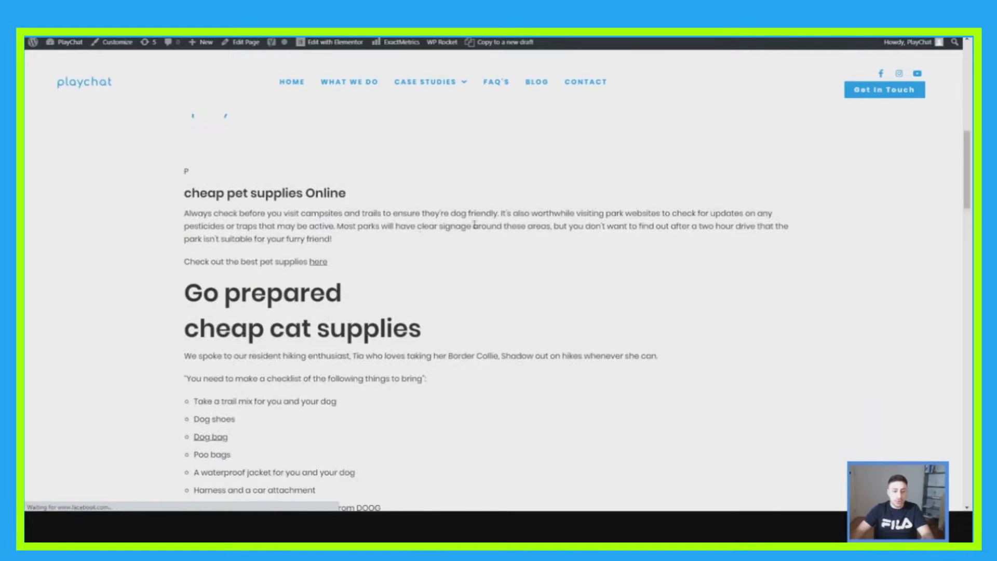
{"action": "scroll", "coordinate": [395, 251], "scroll_direction": "down", "scroll_amount": 6}
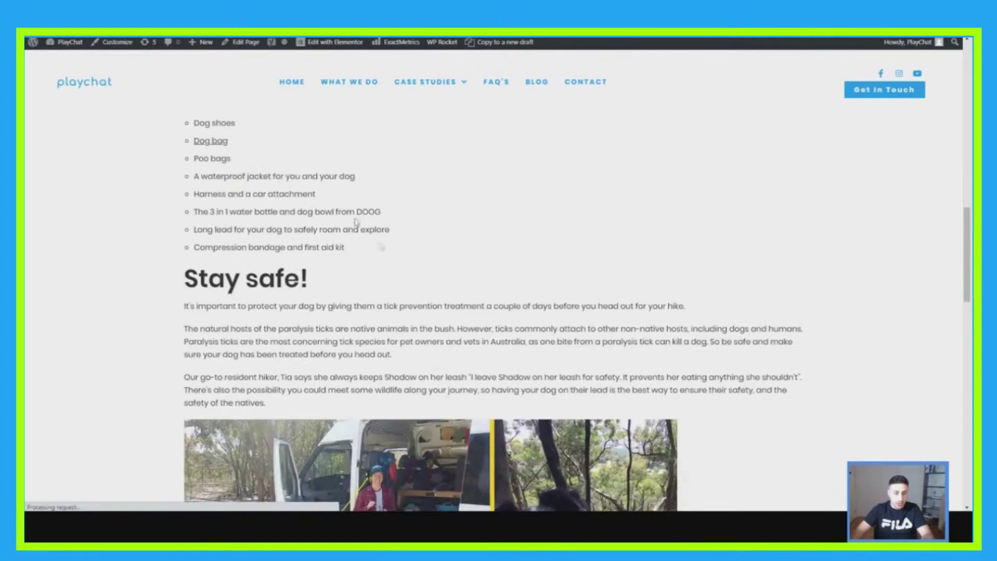
{"action": "scroll", "coordinate": [356, 214], "scroll_direction": "down", "scroll_amount": 8}
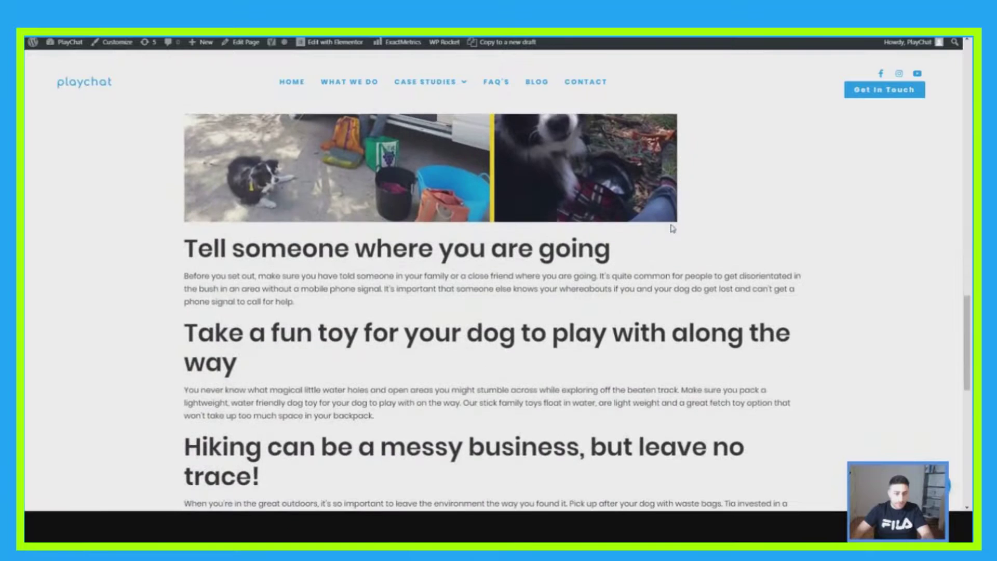
{"action": "key", "text": "ctrl+f"}
{"action": "type", "text": "here"}
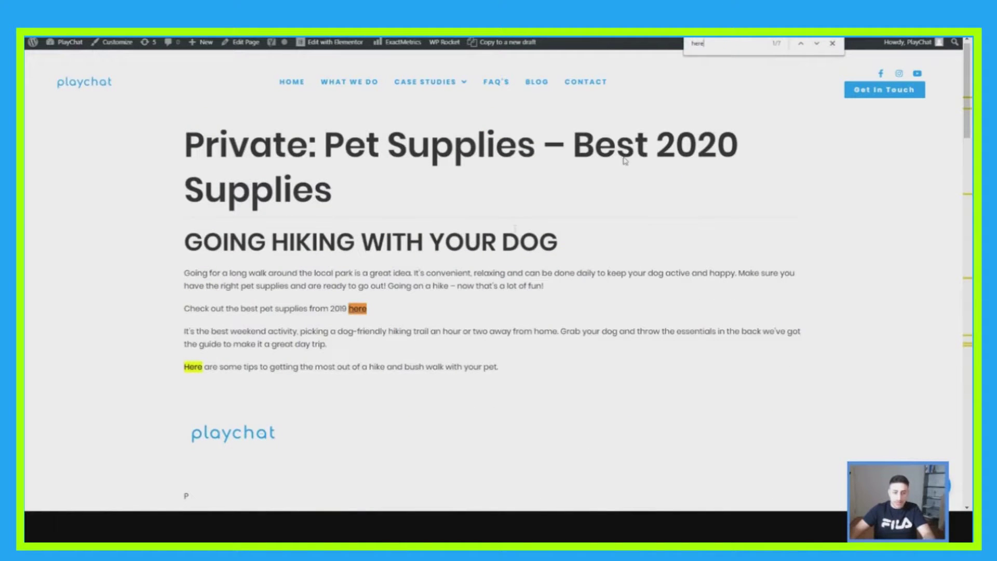
- Test the internal 'here' link from the preview, then return to the editor's Document settings
{"action": "left_click", "coordinate": [834, 43]}
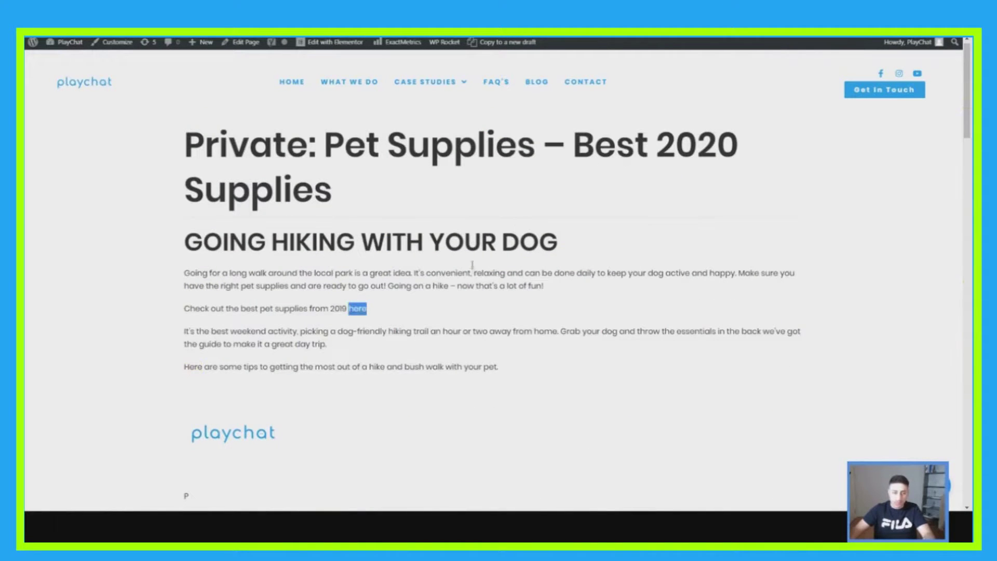
{"action": "left_click", "coordinate": [360, 313]}
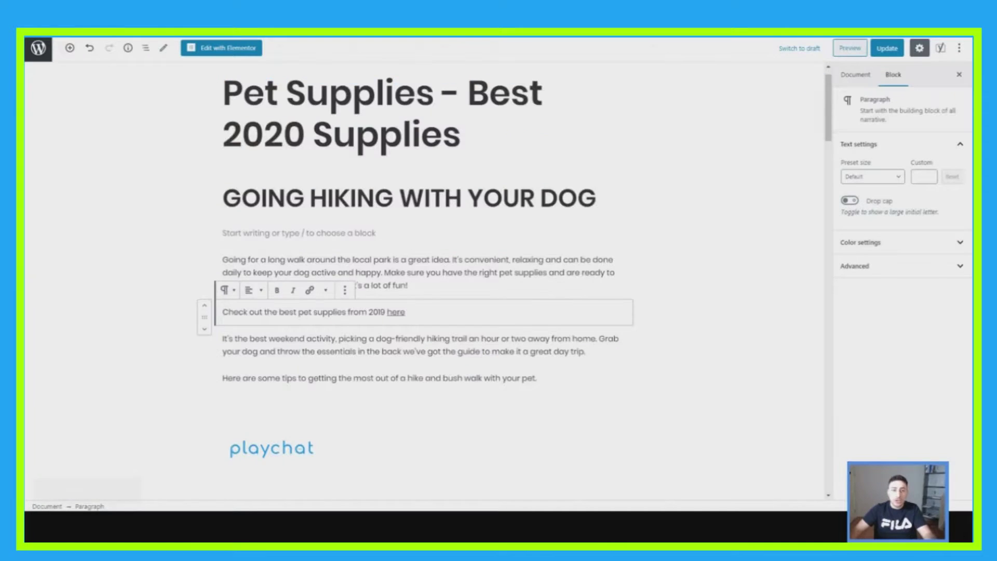
{"action": "left_click", "coordinate": [663, 189]}
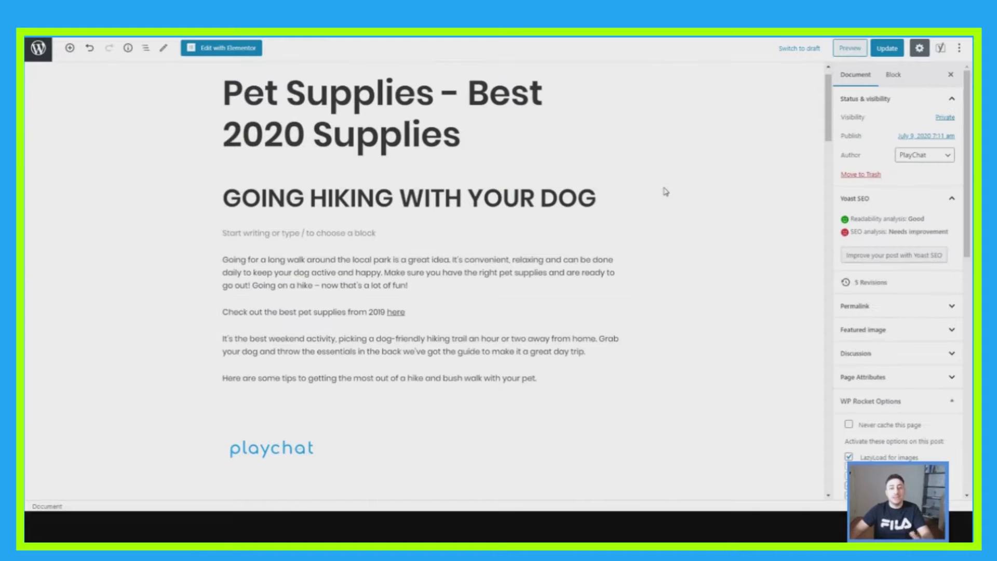